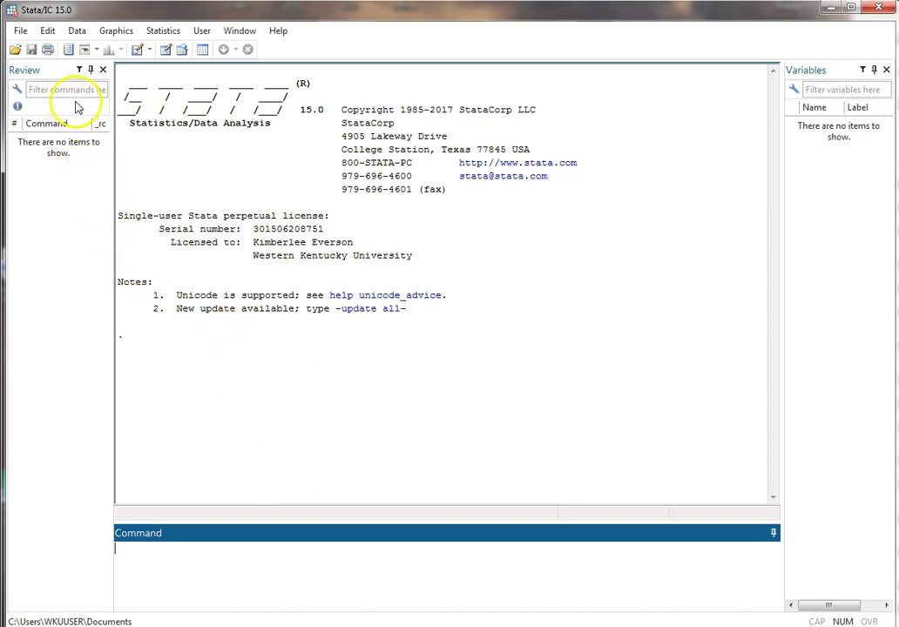
Load the bpwide.dta example dataset from the datasets installed with Stata.
left_click(21, 33)
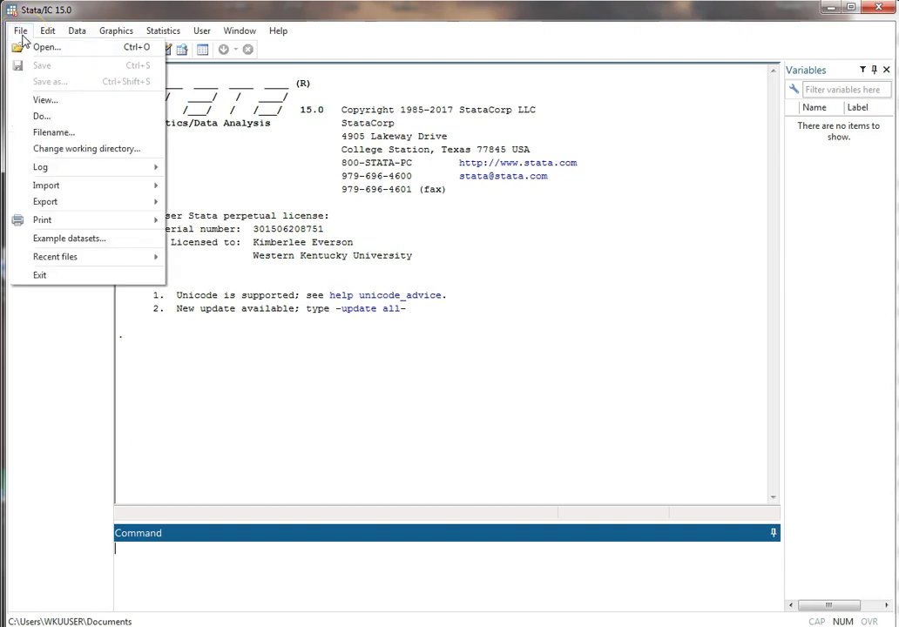
left_click(47, 239)
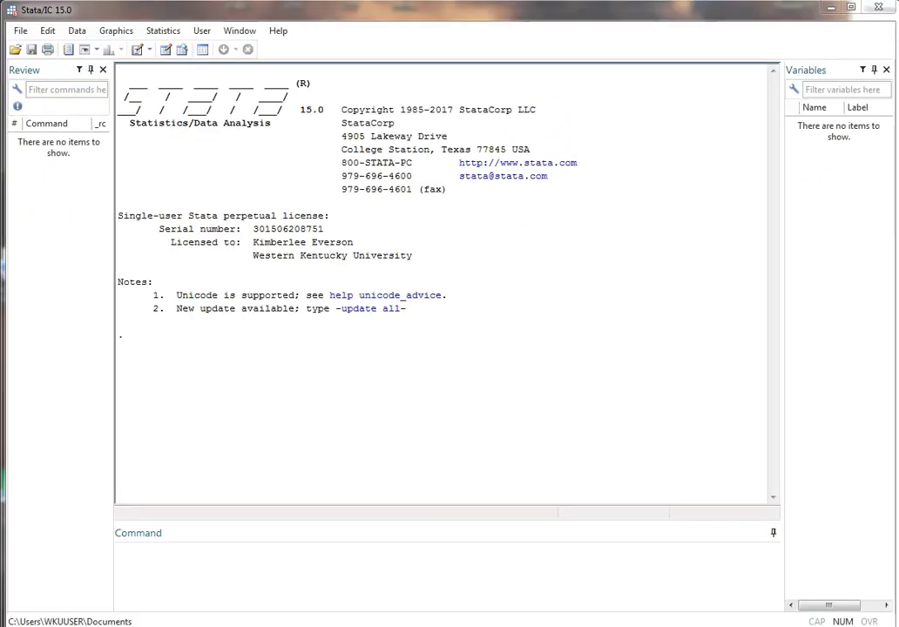
left_click_drag(898, 92, 341, 86)
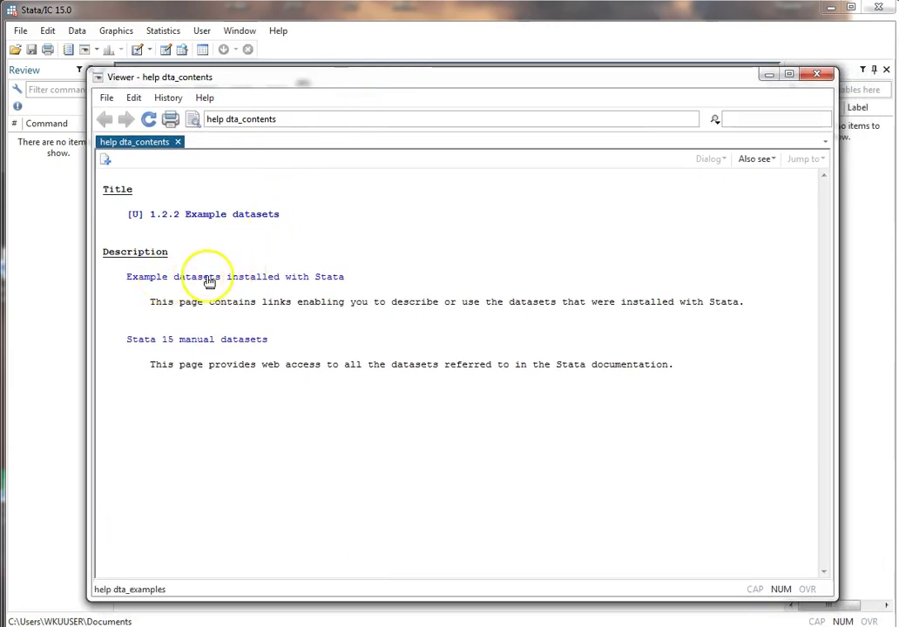
left_click(240, 279)
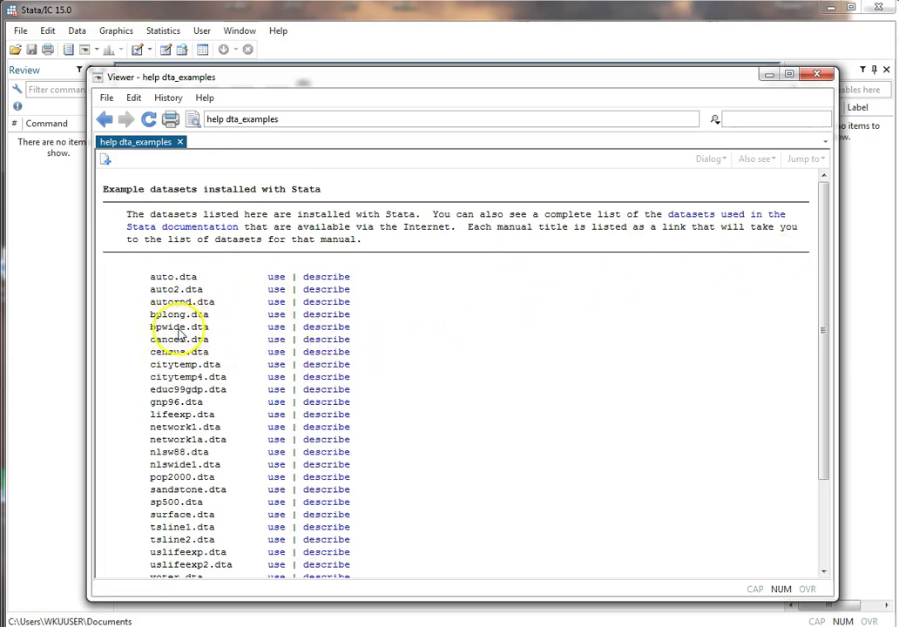
left_click(277, 328)
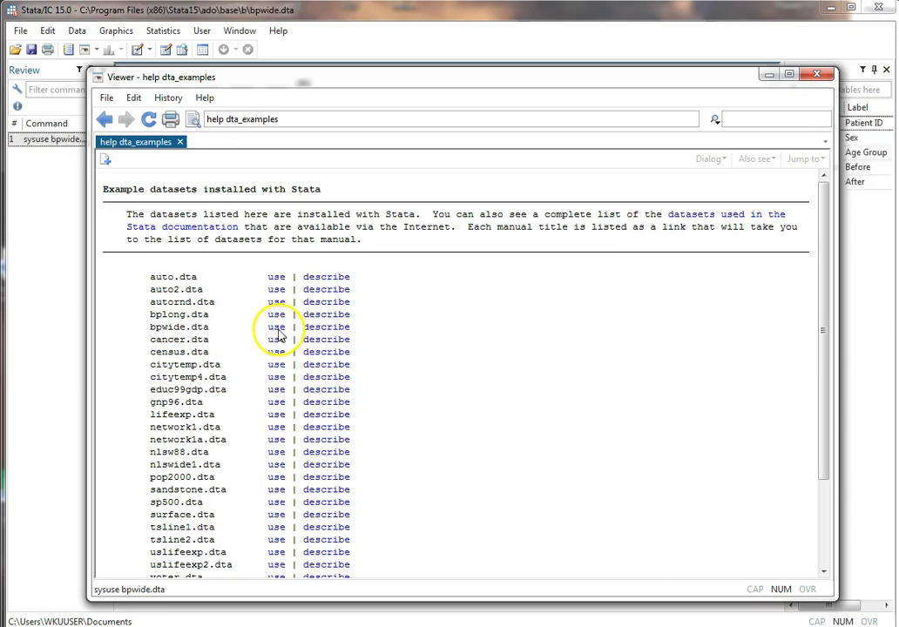
Close the example-datasets viewer and put the cursor in the Command box.
left_click(822, 76)
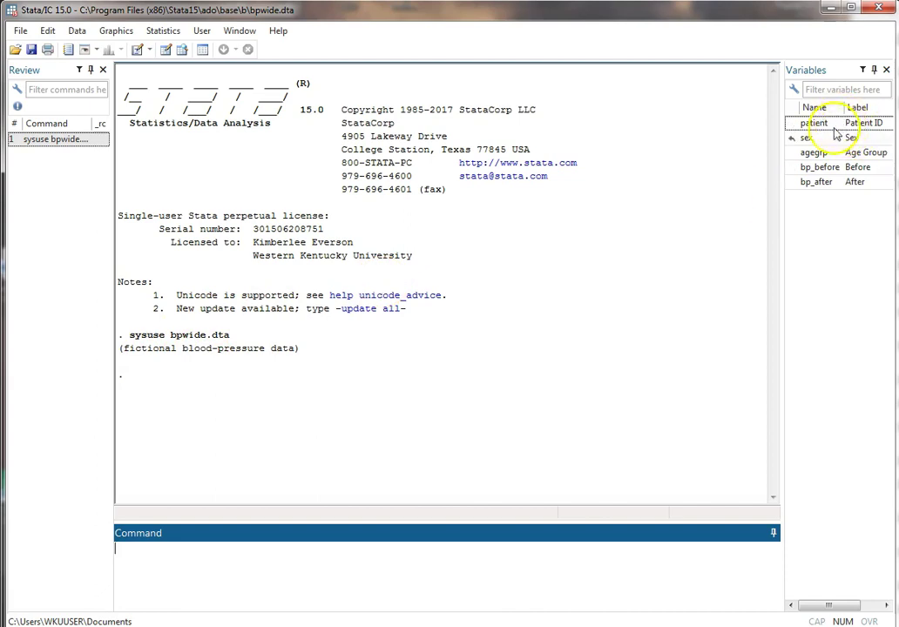
left_click(327, 566)
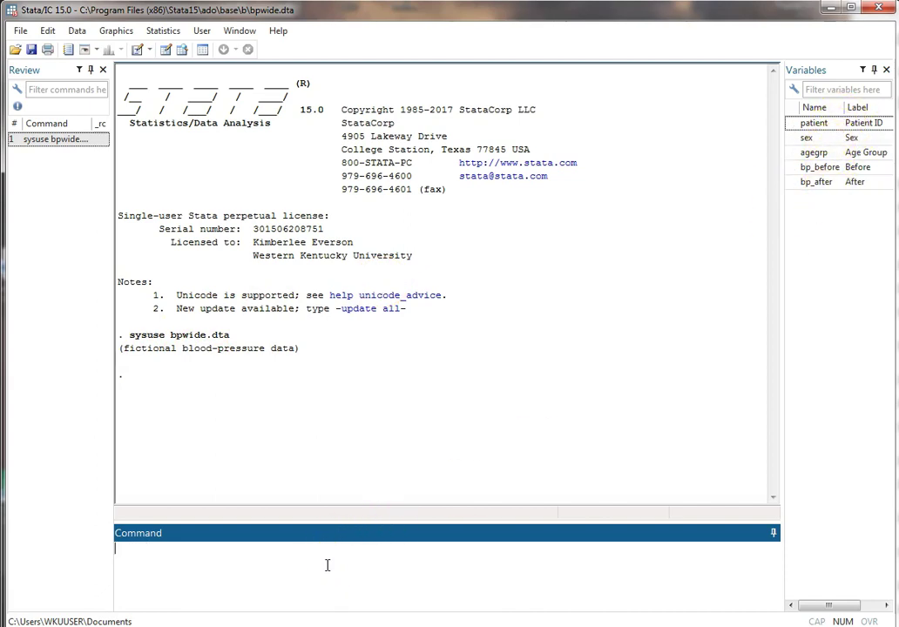
Run browse, scroll through the bpwide data in the Data Editor, then close it.
type("browse")
key("Return")
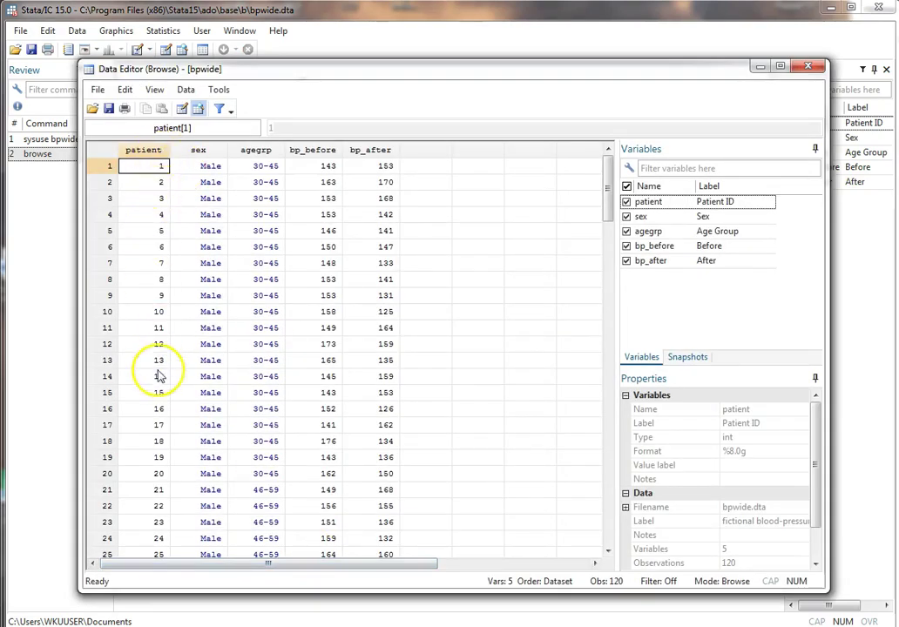
left_click_drag(608, 186, 608, 300)
left_click_drag(584, 360, 602, 411)
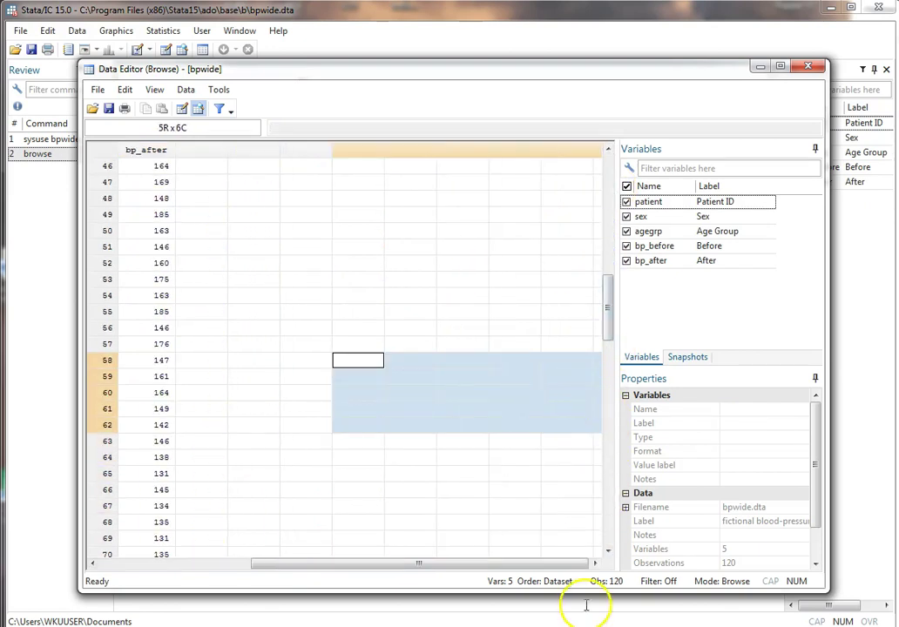
left_click_drag(550, 563, 402, 563)
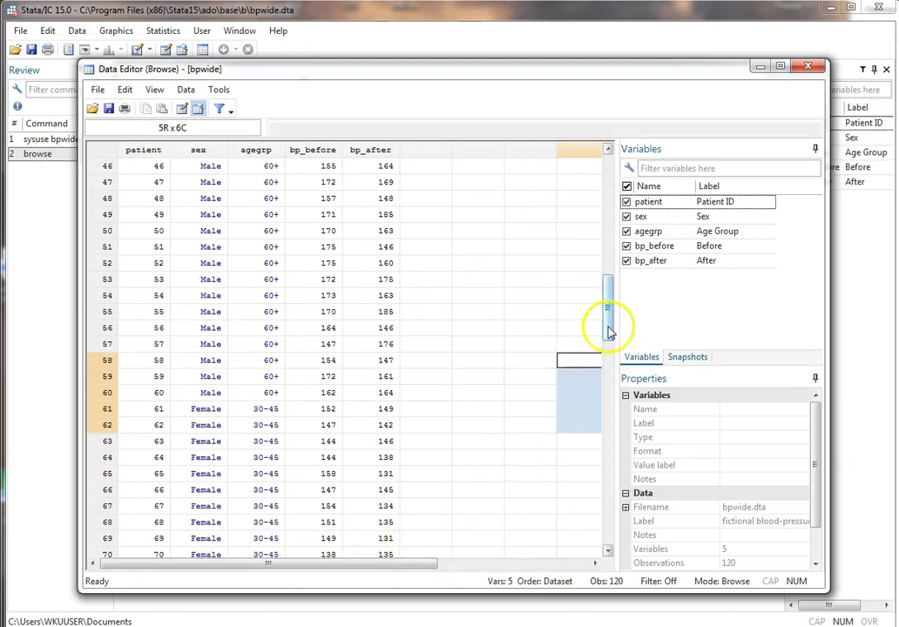
left_click_drag(608, 331, 628, 171)
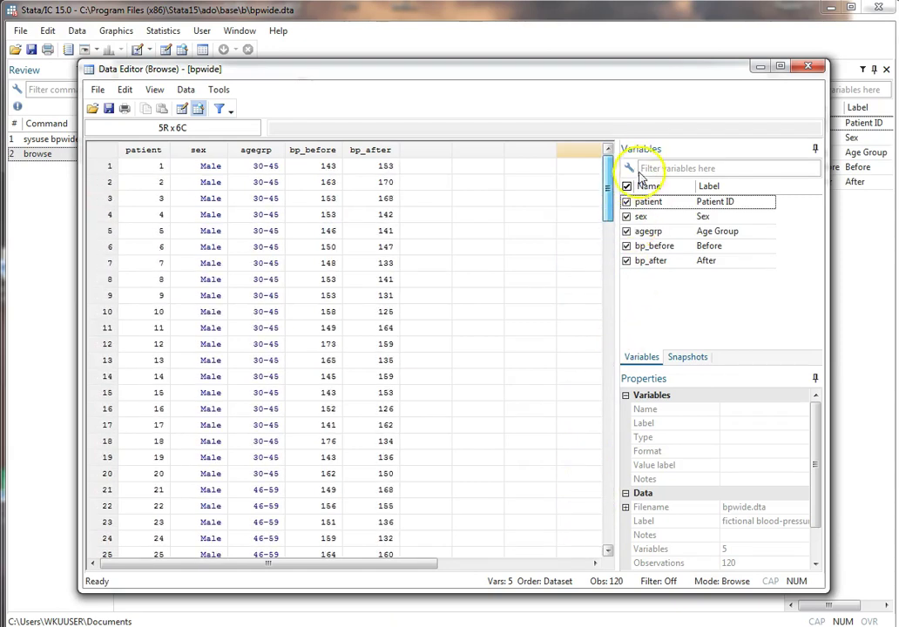
left_click(807, 69)
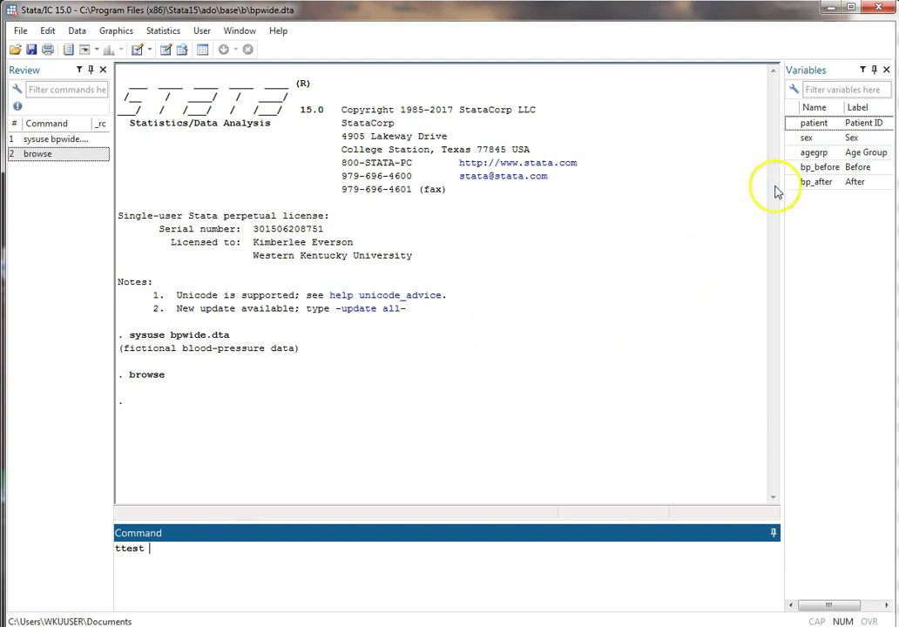
Build the command ttest bp_before, by(sex) on the command line without running it.
left_click(820, 169)
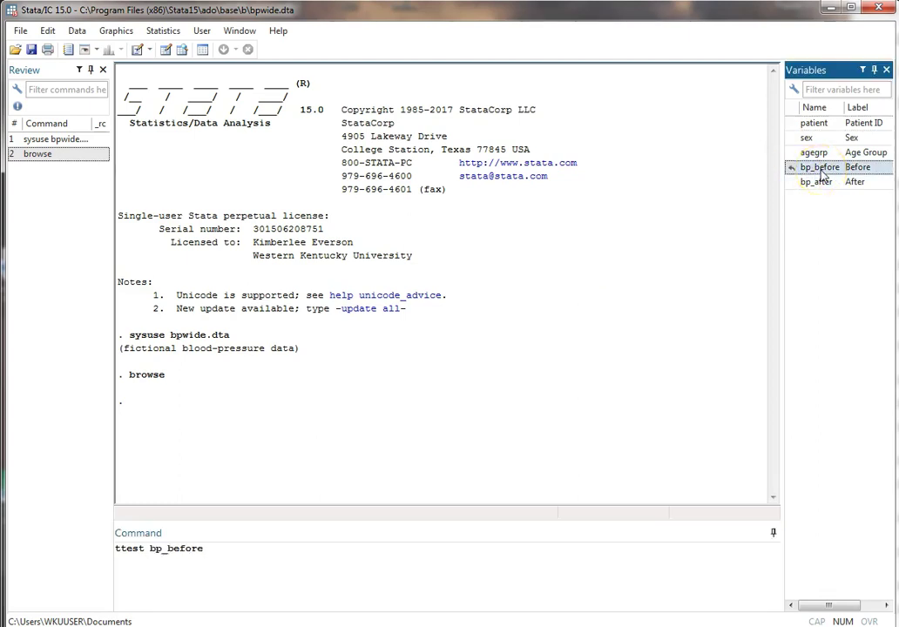
left_click(256, 554)
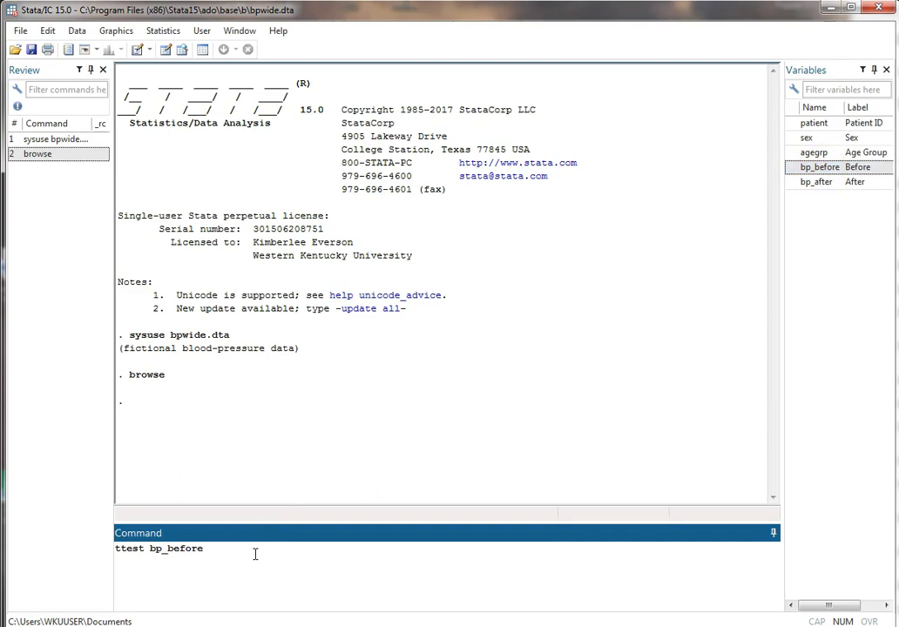
type(", by(sex")
Run ttest bp_before, by(sex), giving t = 2.7848 and two-sided p = 0.0062.
key("Return")
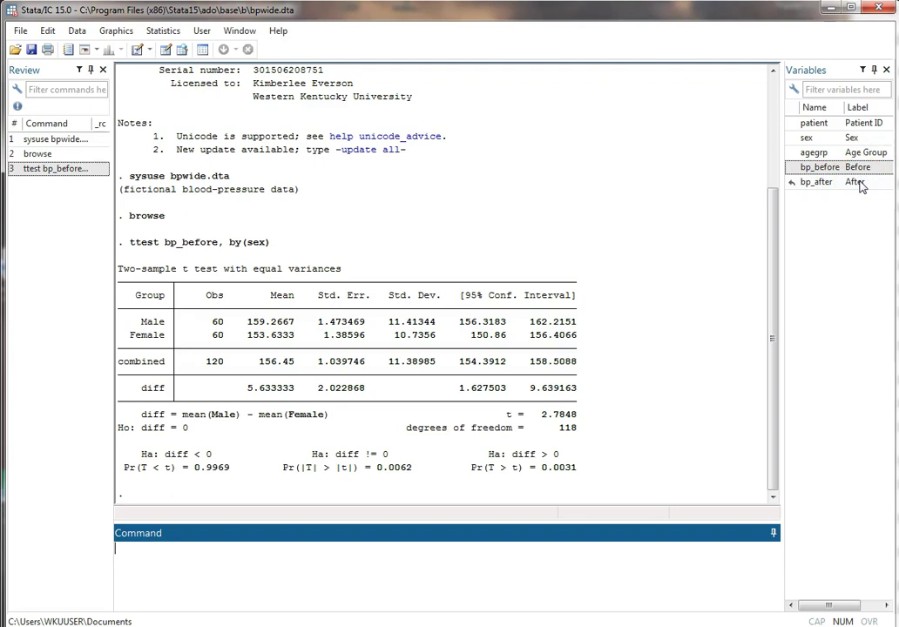
left_click(853, 182)
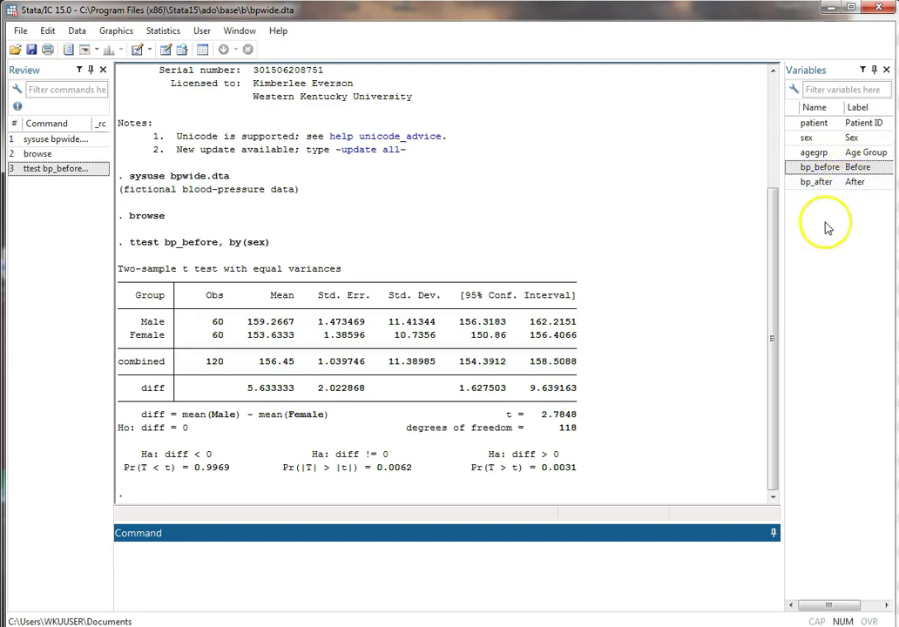
left_click(529, 547)
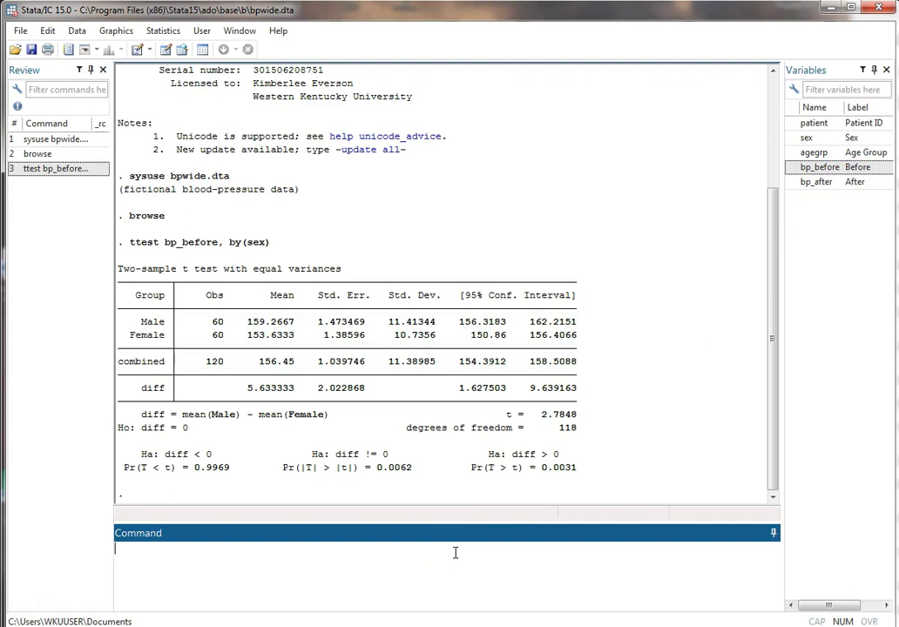
Compose and run the paired t-test ttest bp_before==bp_after.
type("ttest")
left_click(455, 552)
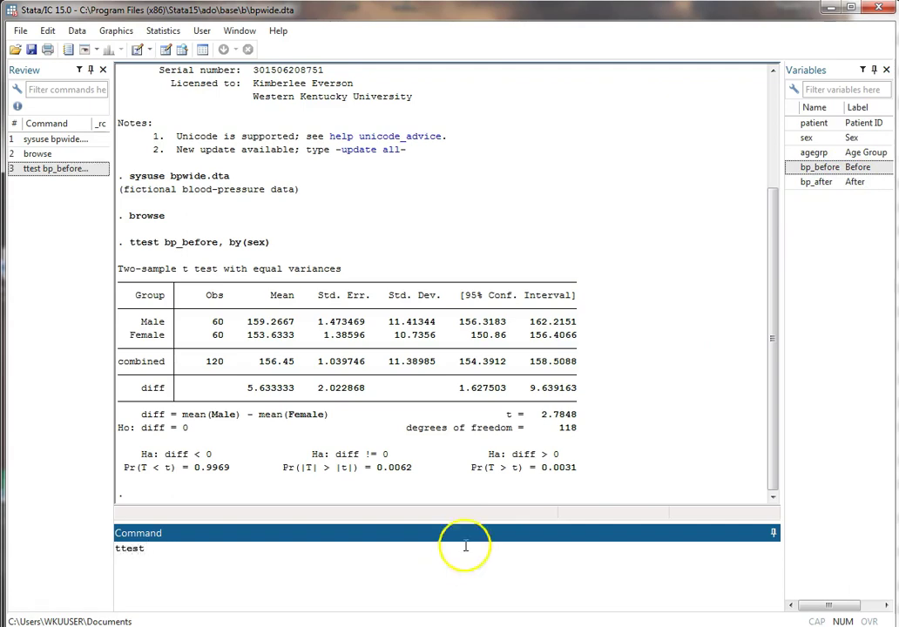
double_click(872, 167)
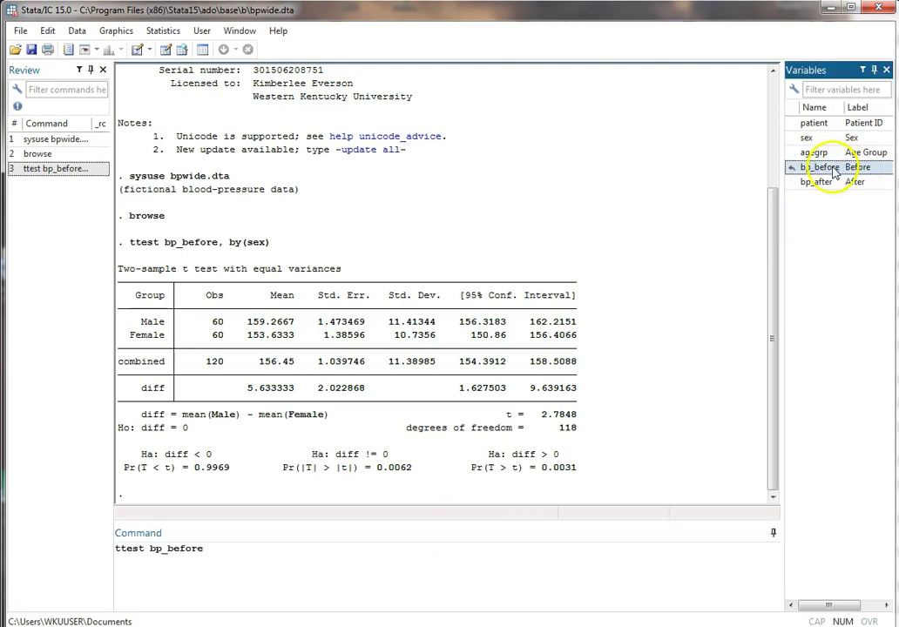
left_click(225, 556)
type("=")
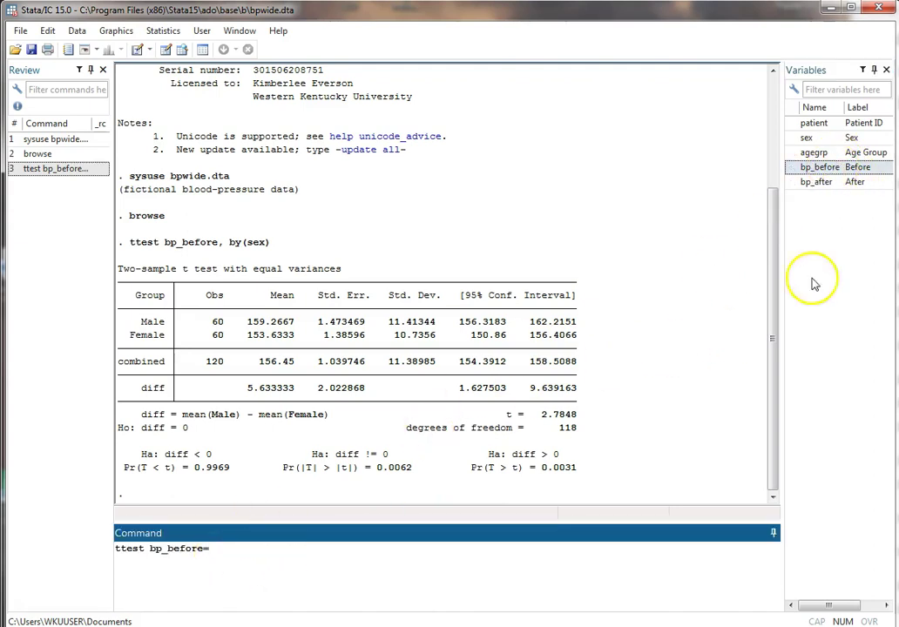
double_click(816, 181)
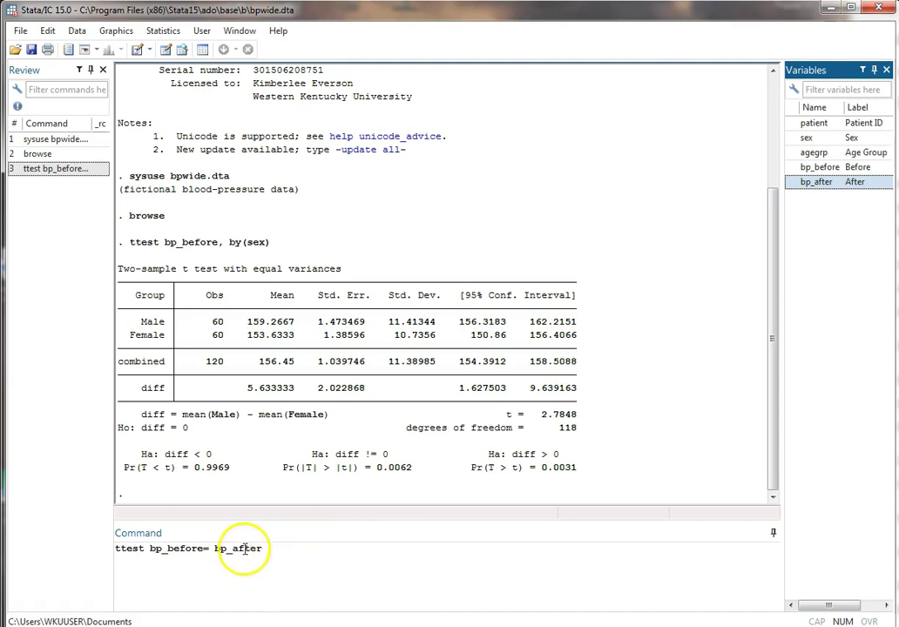
left_click(210, 548)
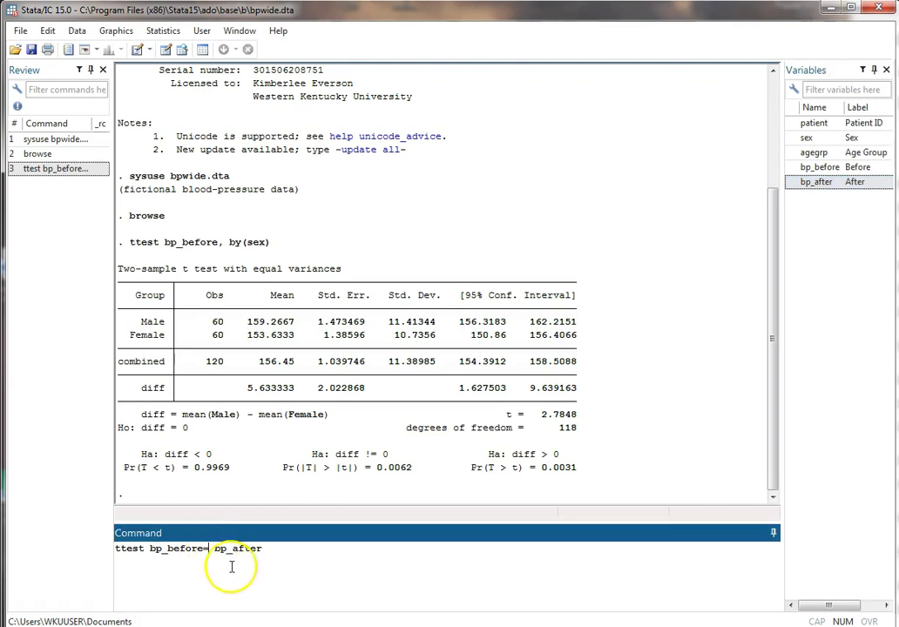
type("=")
left_click(234, 550)
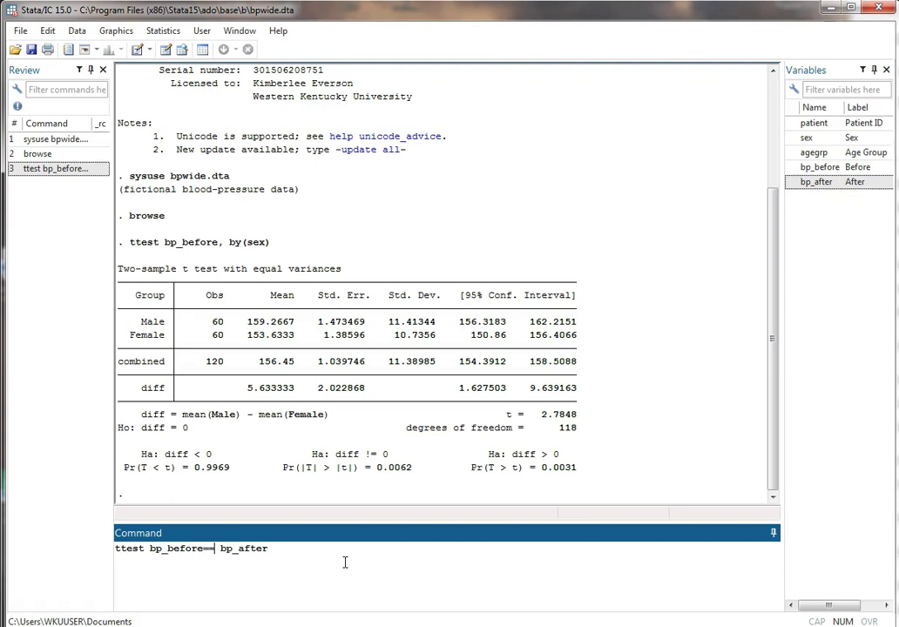
key("Return")
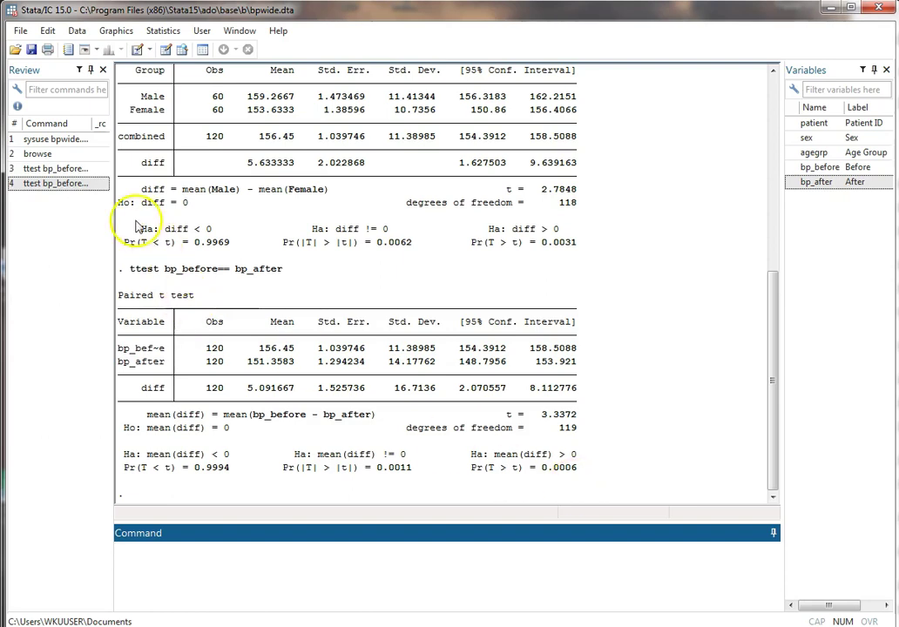
Recall ttest bp_before, by(sex) from Review, append unequal, and run it.
left_click(74, 173)
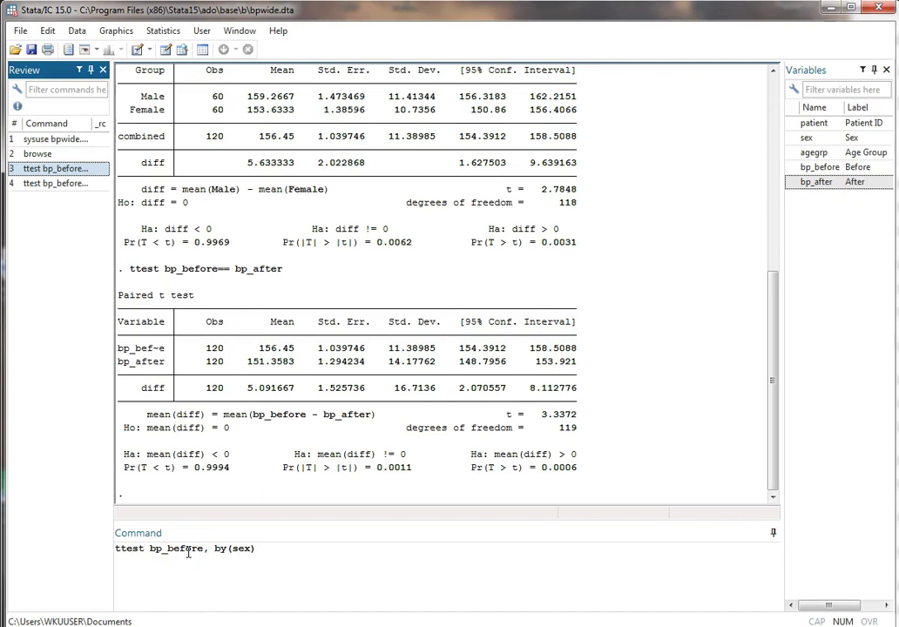
left_click(283, 553)
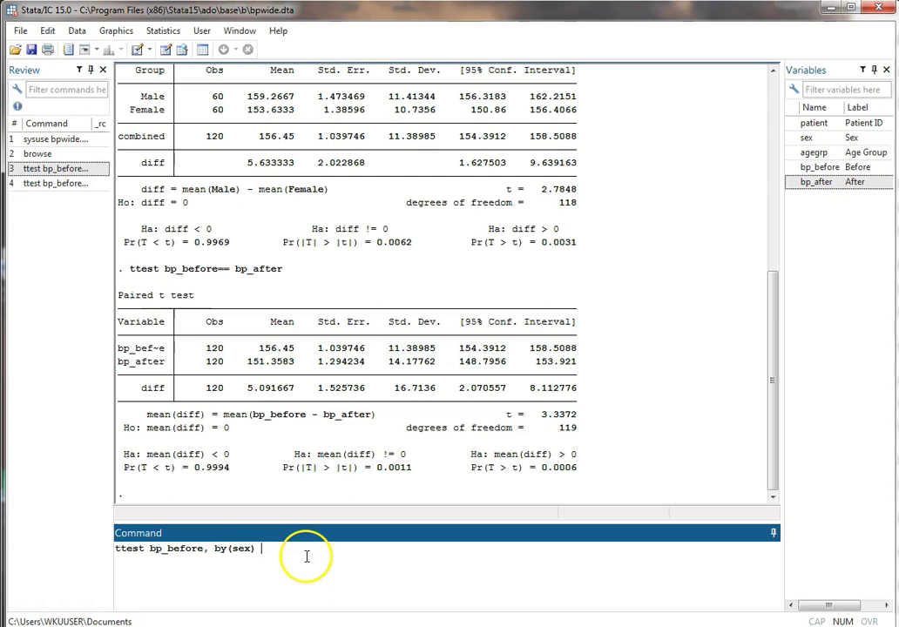
type("unequal")
key("Return")
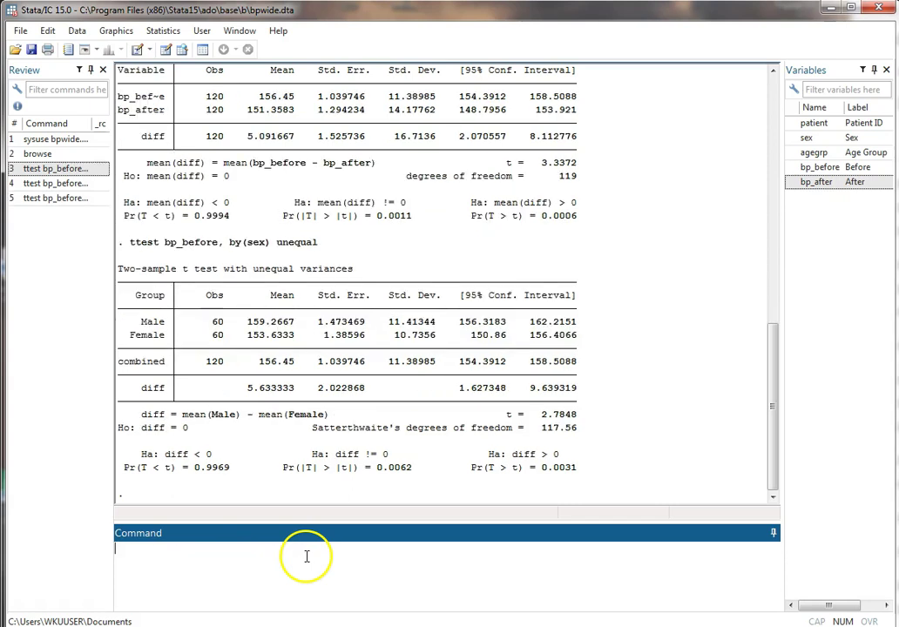